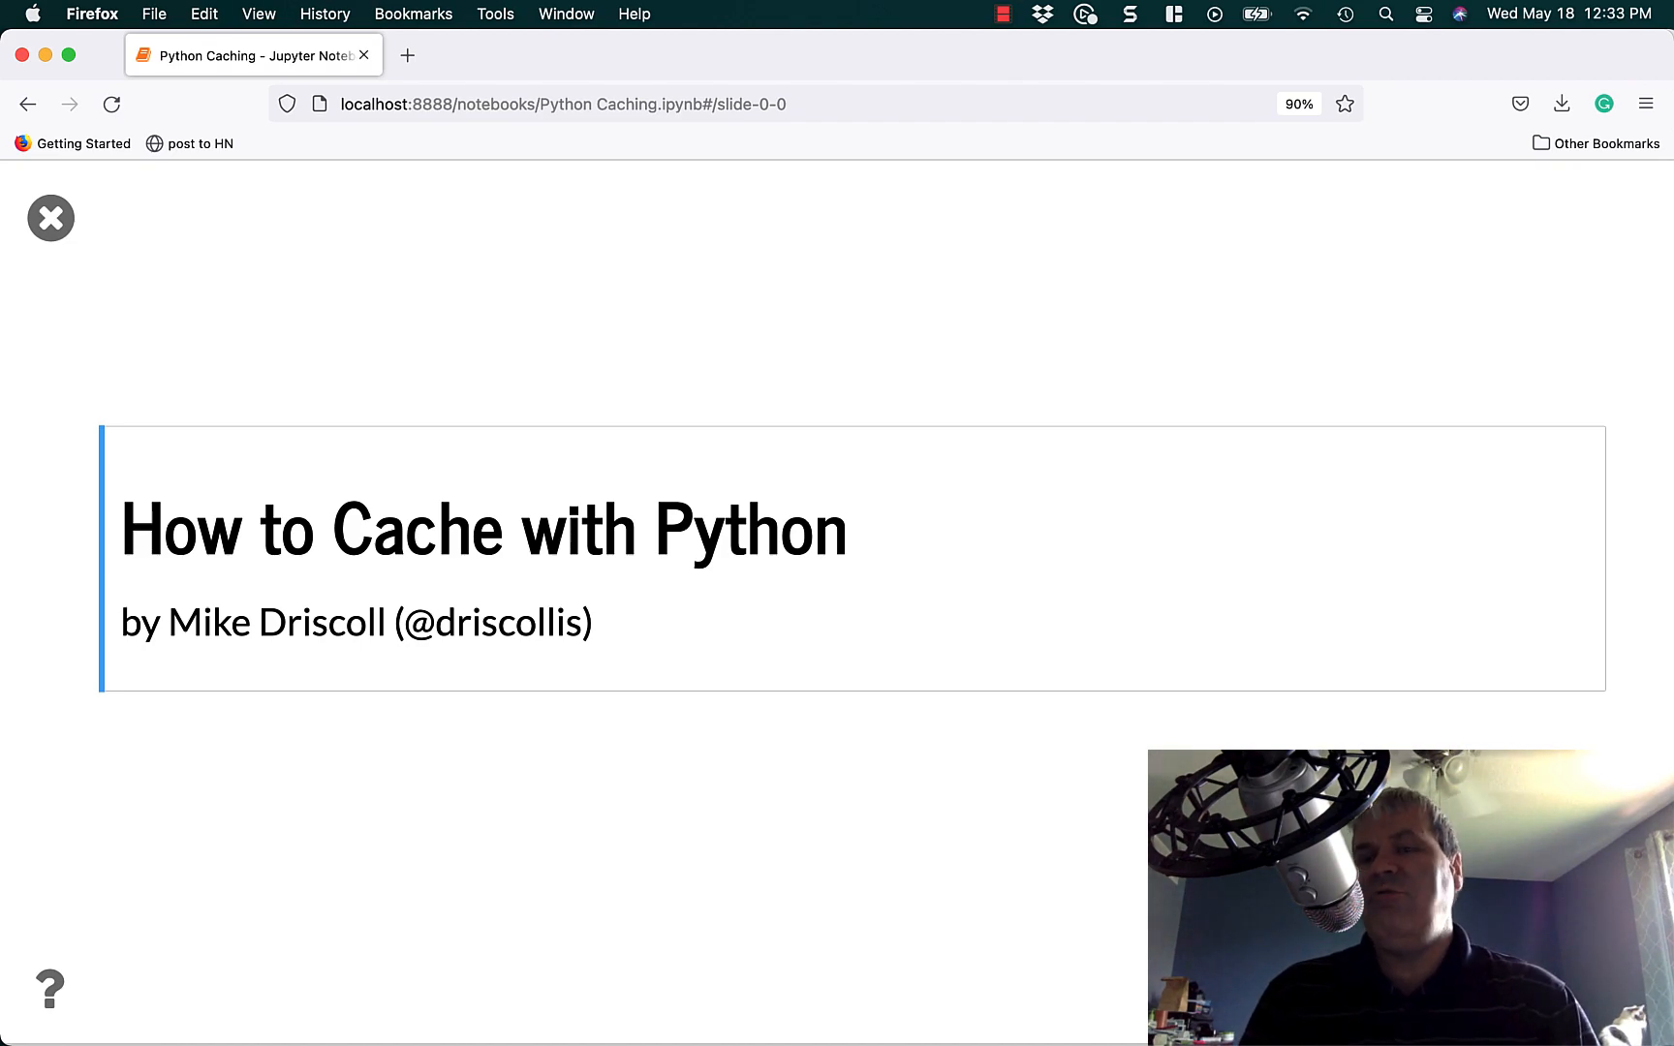
- Advance the RISE slideshow to the functools.cache slide
{"action": "key", "text": "space"}
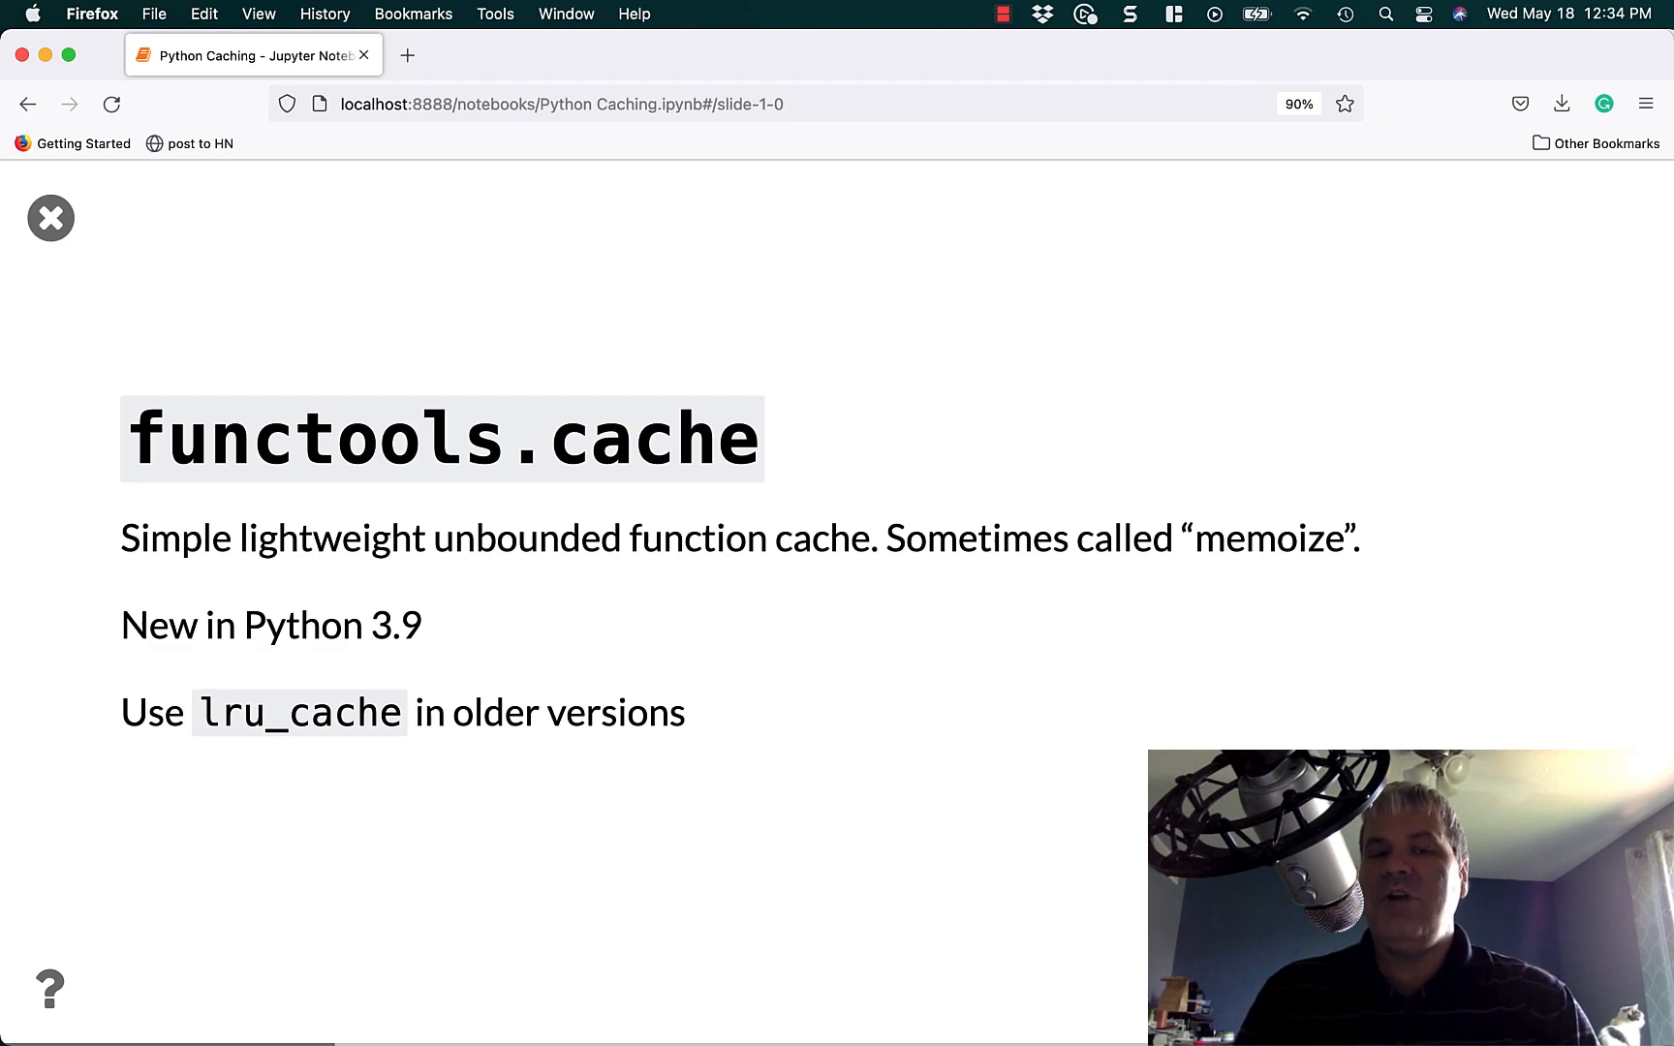
- Advance the slideshow to the Fibonacci title slide
{"action": "key", "text": "space"}
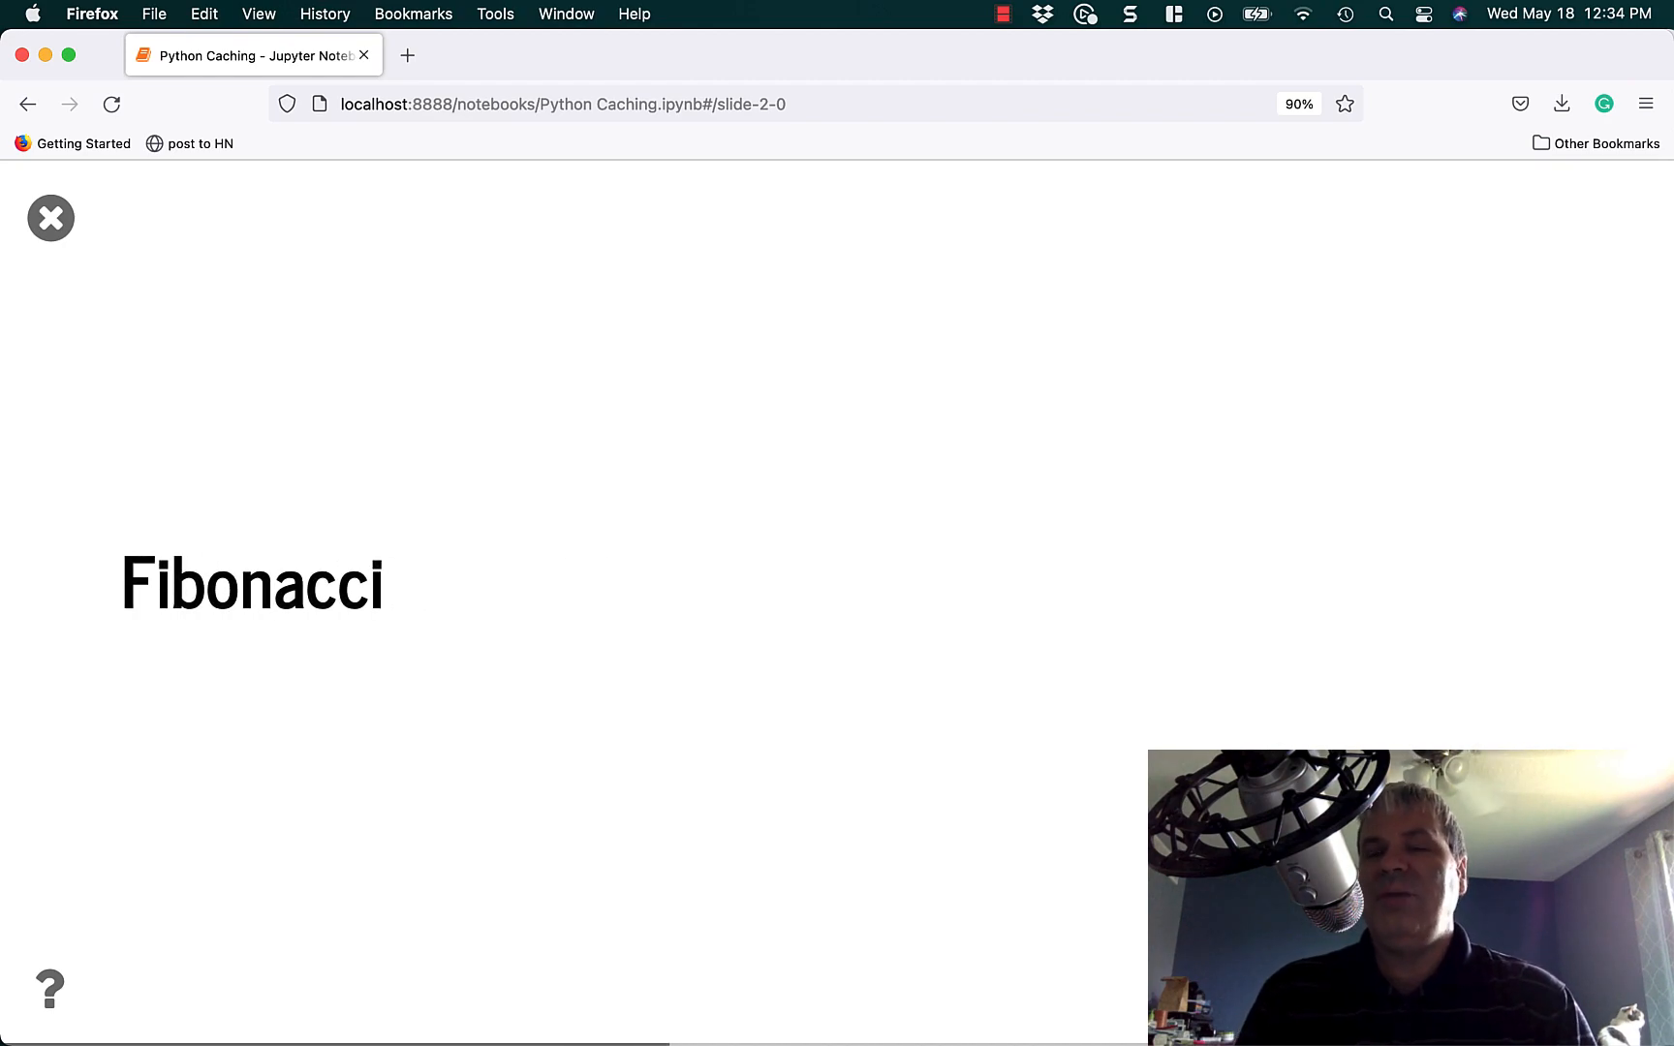
{"action": "key", "text": "space"}
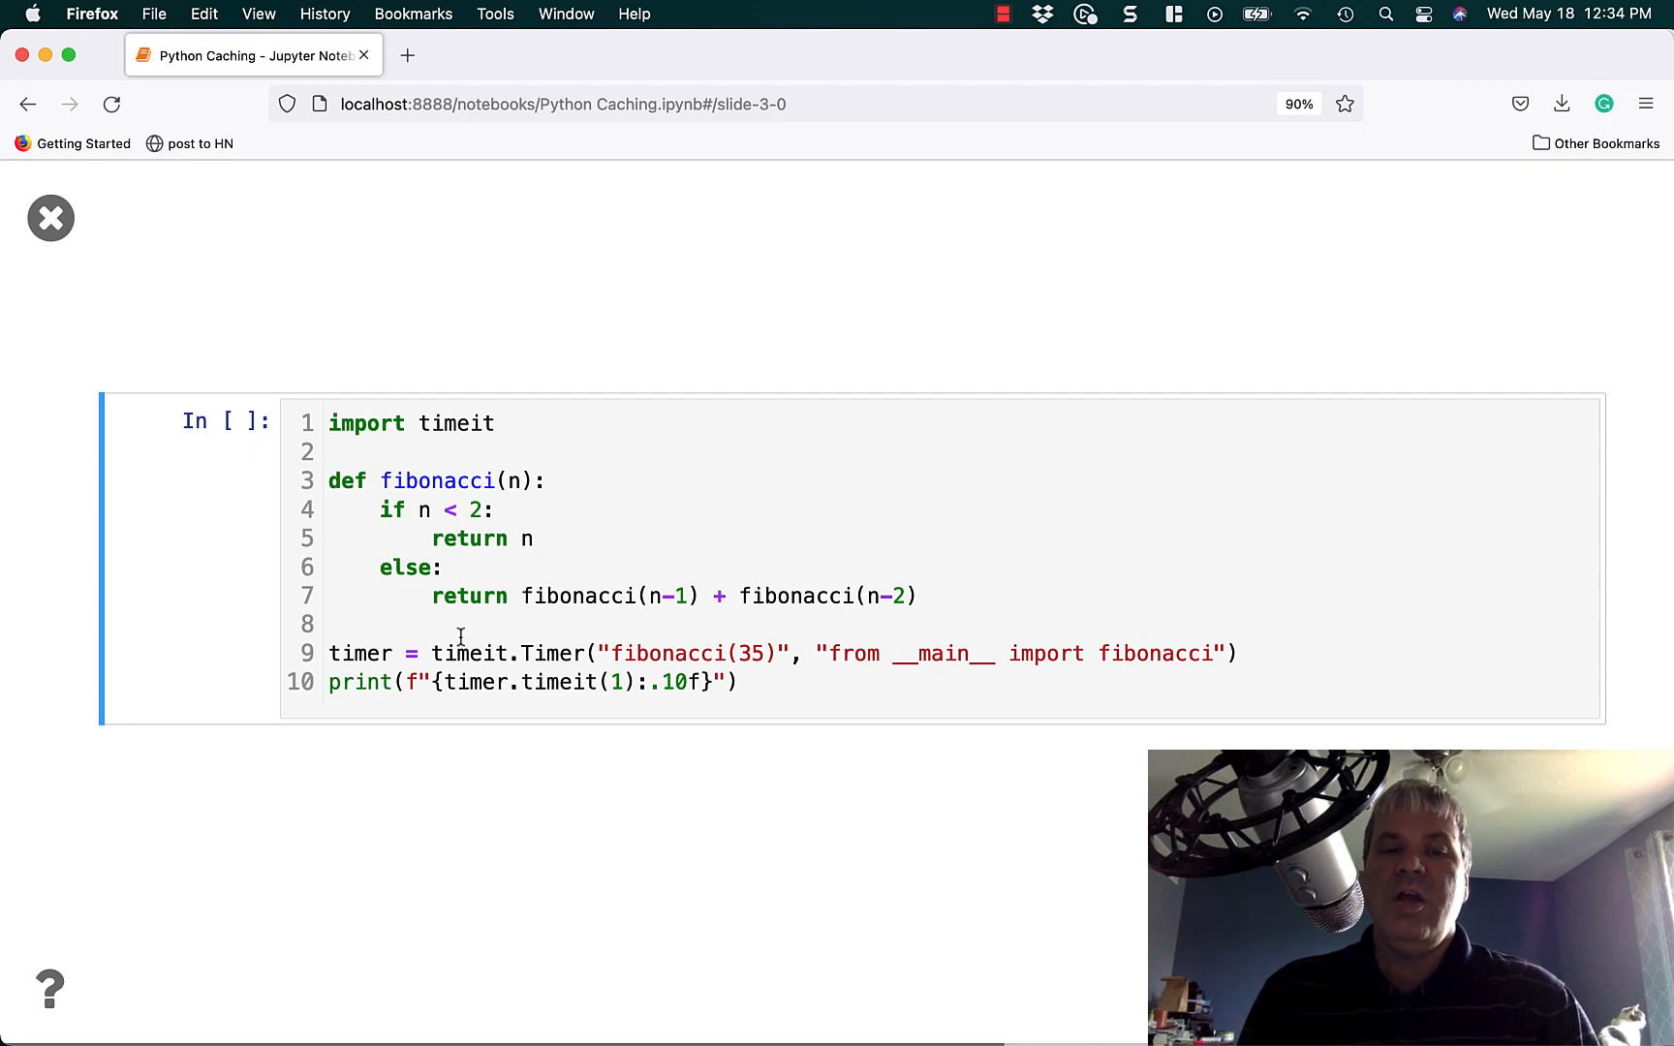
{"action": "left_click", "coordinate": [851, 690]}
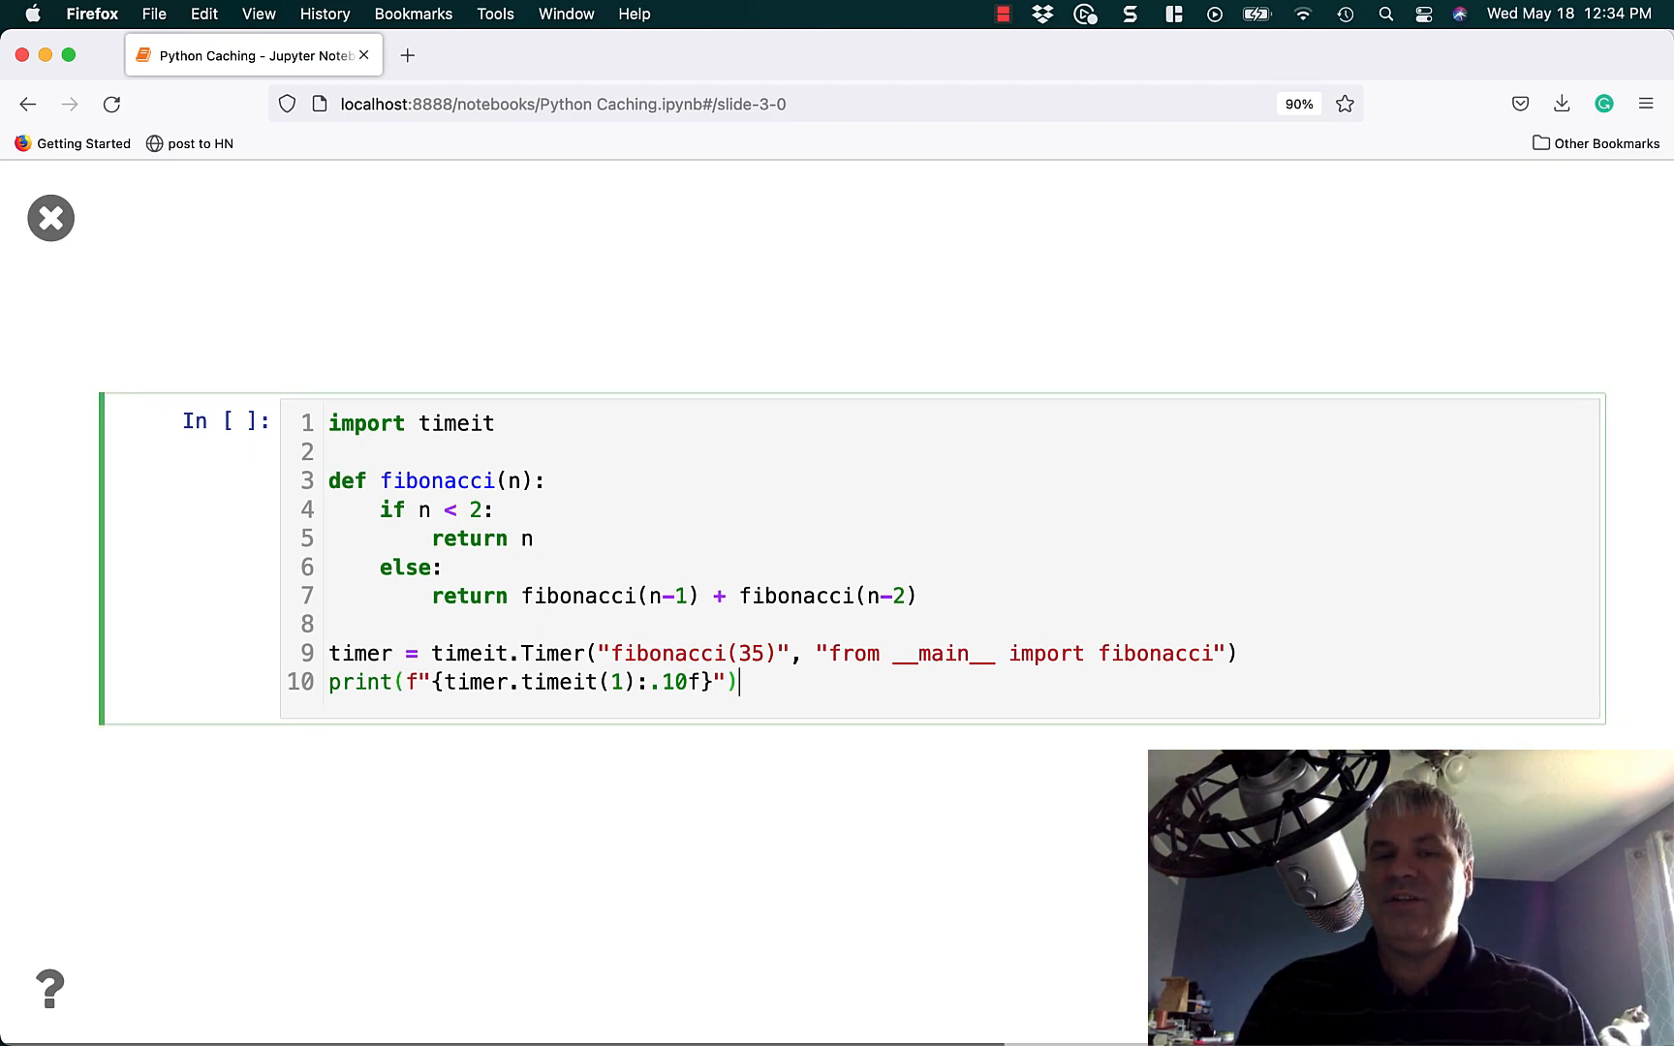
{"action": "key", "text": "ctrl+Return"}
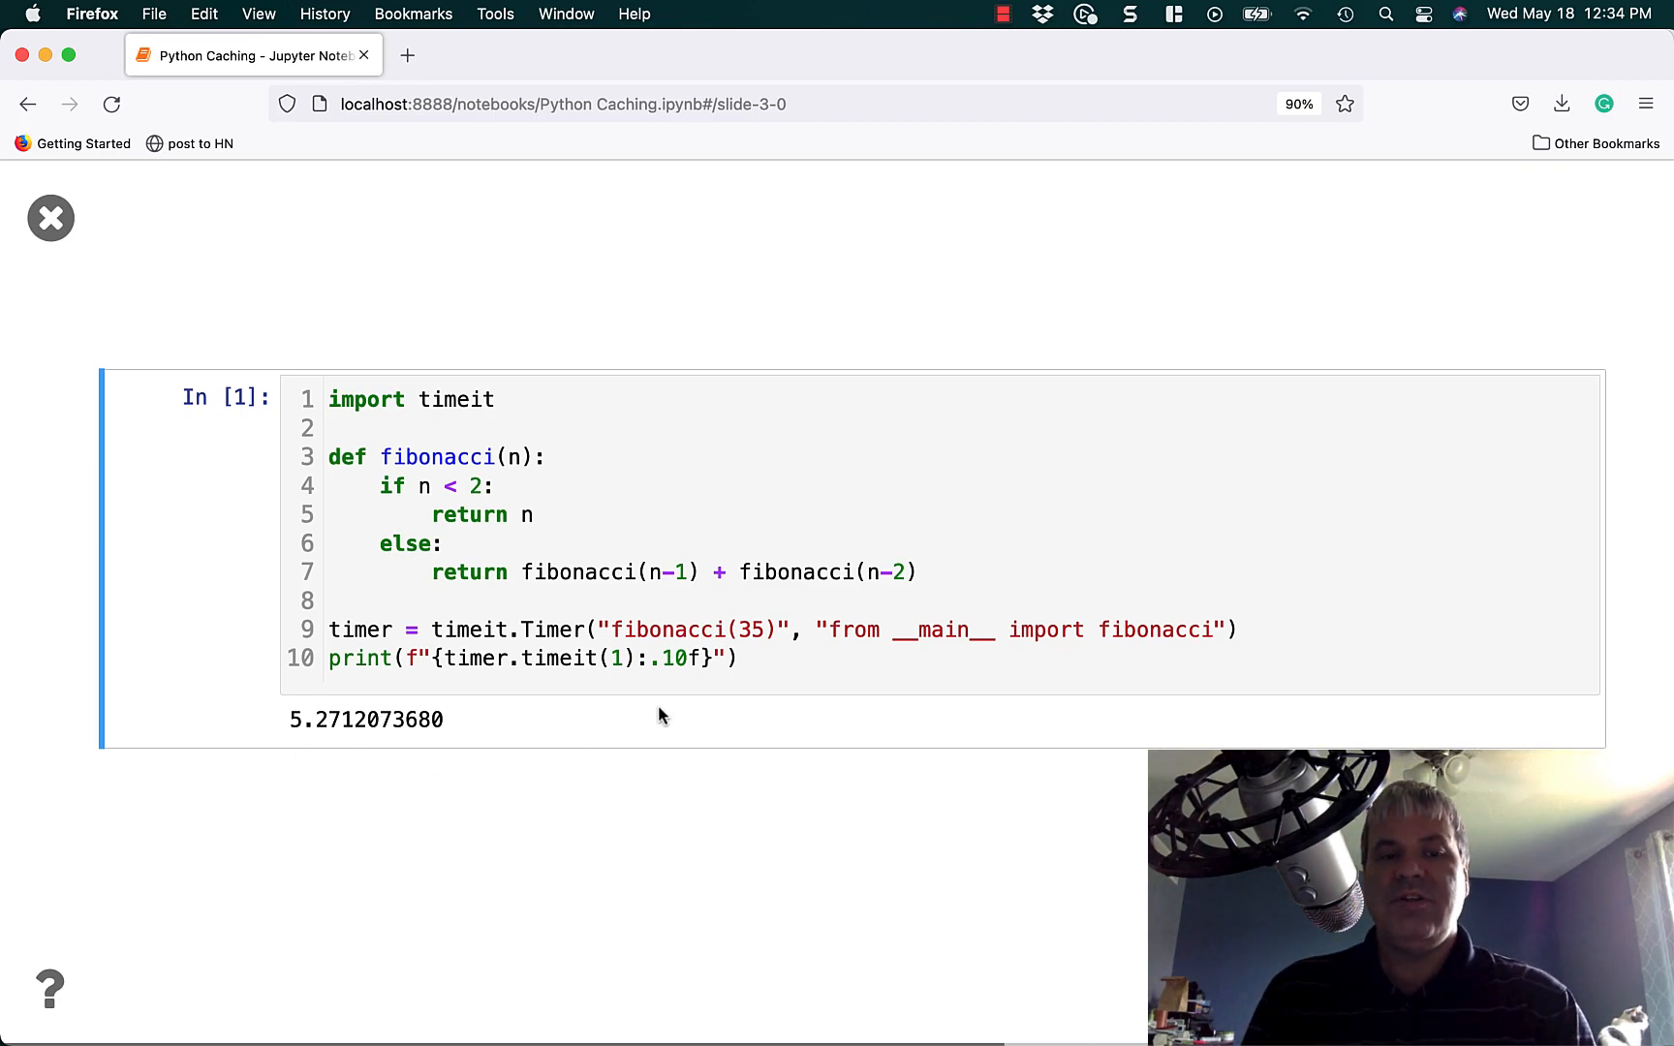
{"action": "key", "text": "space"}
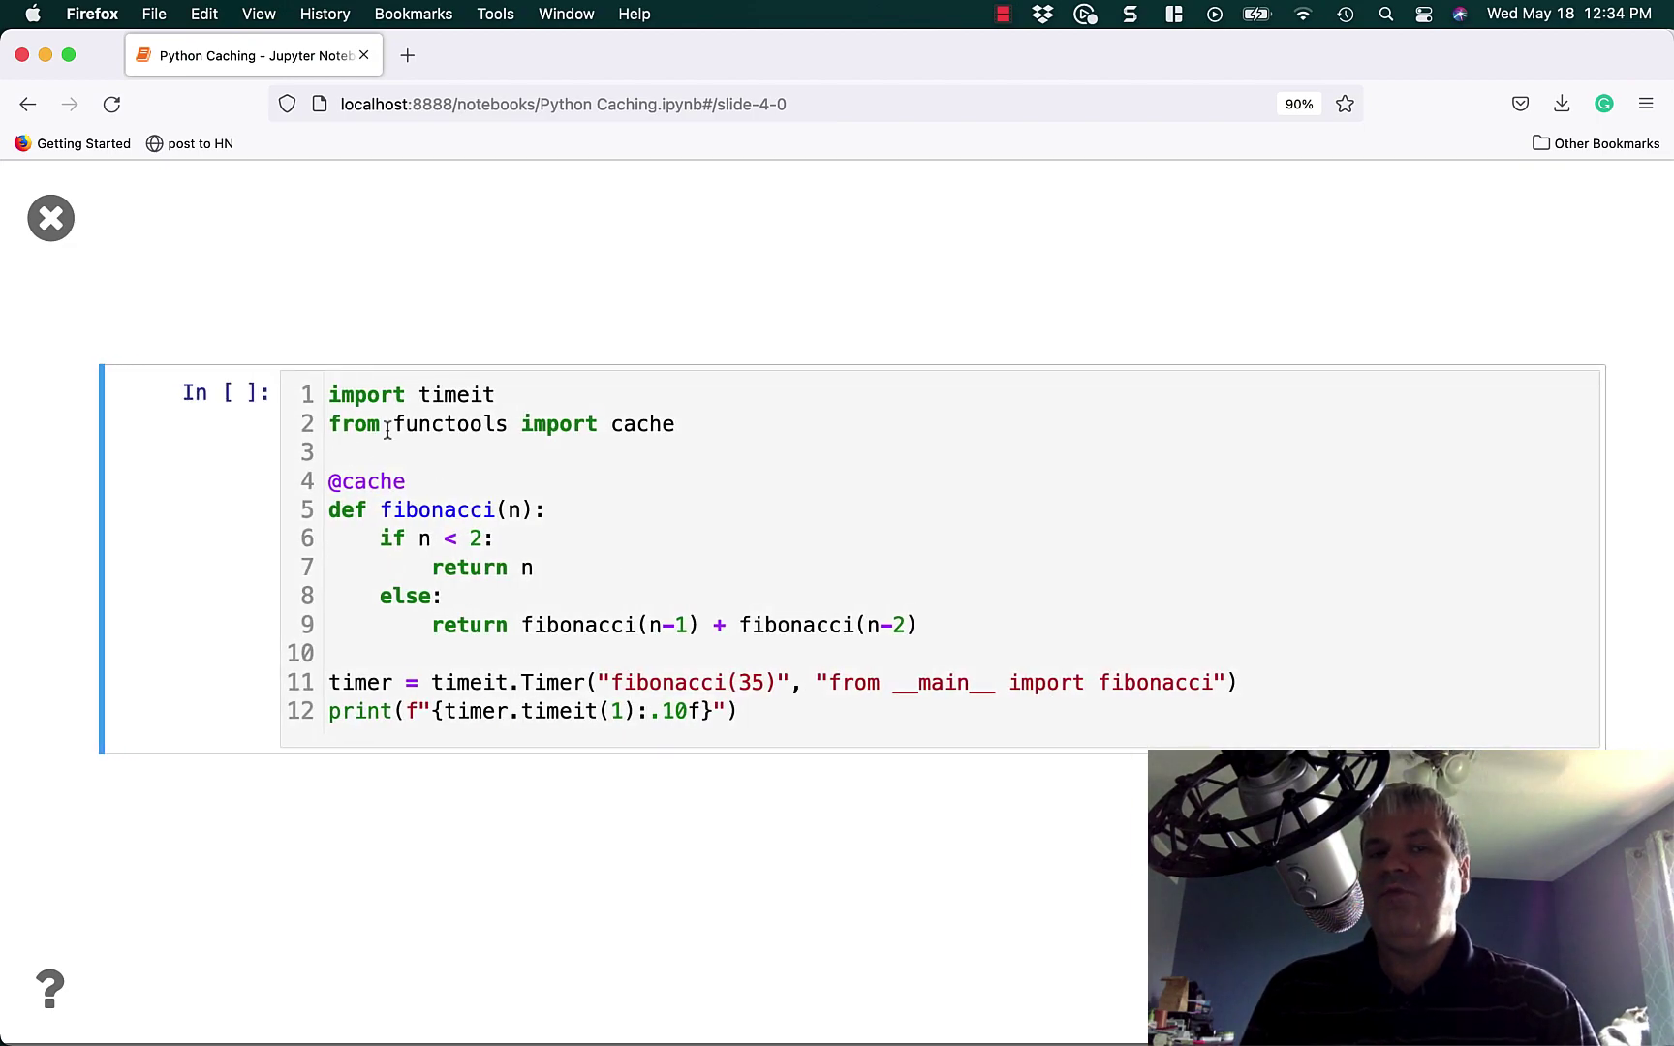
{"action": "left_click_drag", "start_coordinate": [408, 484], "coordinate": [326, 484]}
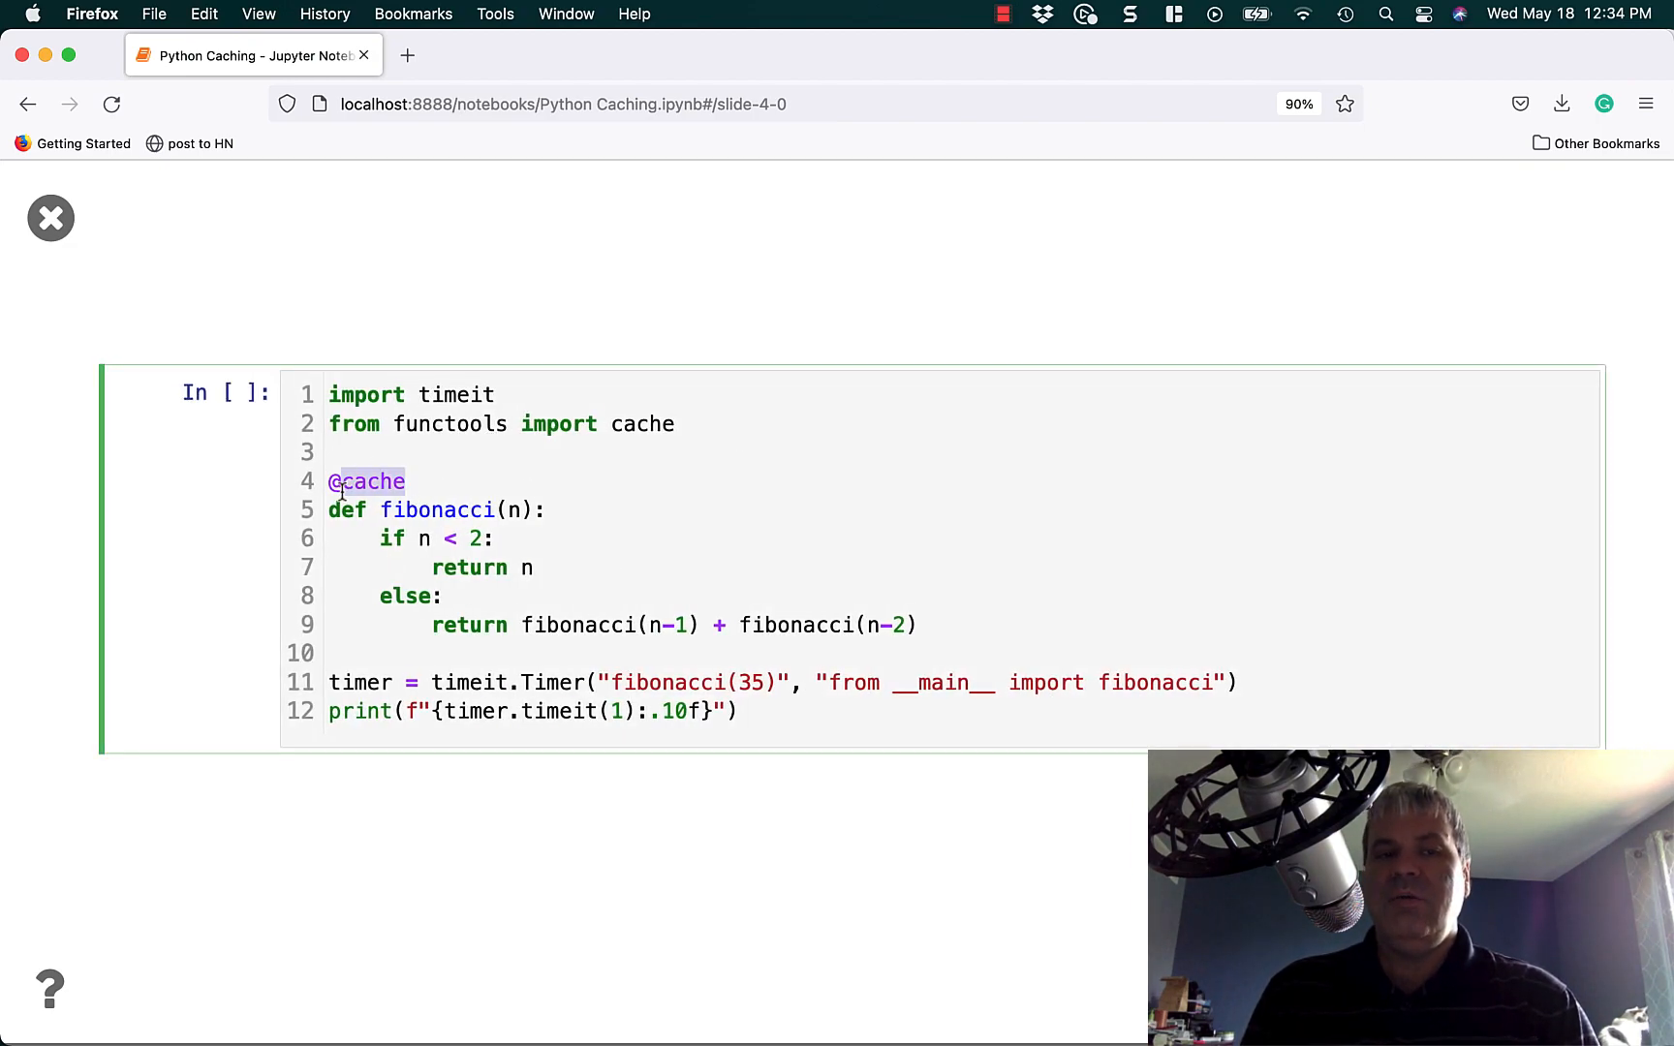
{"action": "left_click", "coordinate": [790, 717]}
{"action": "key", "text": "ctrl+Return"}
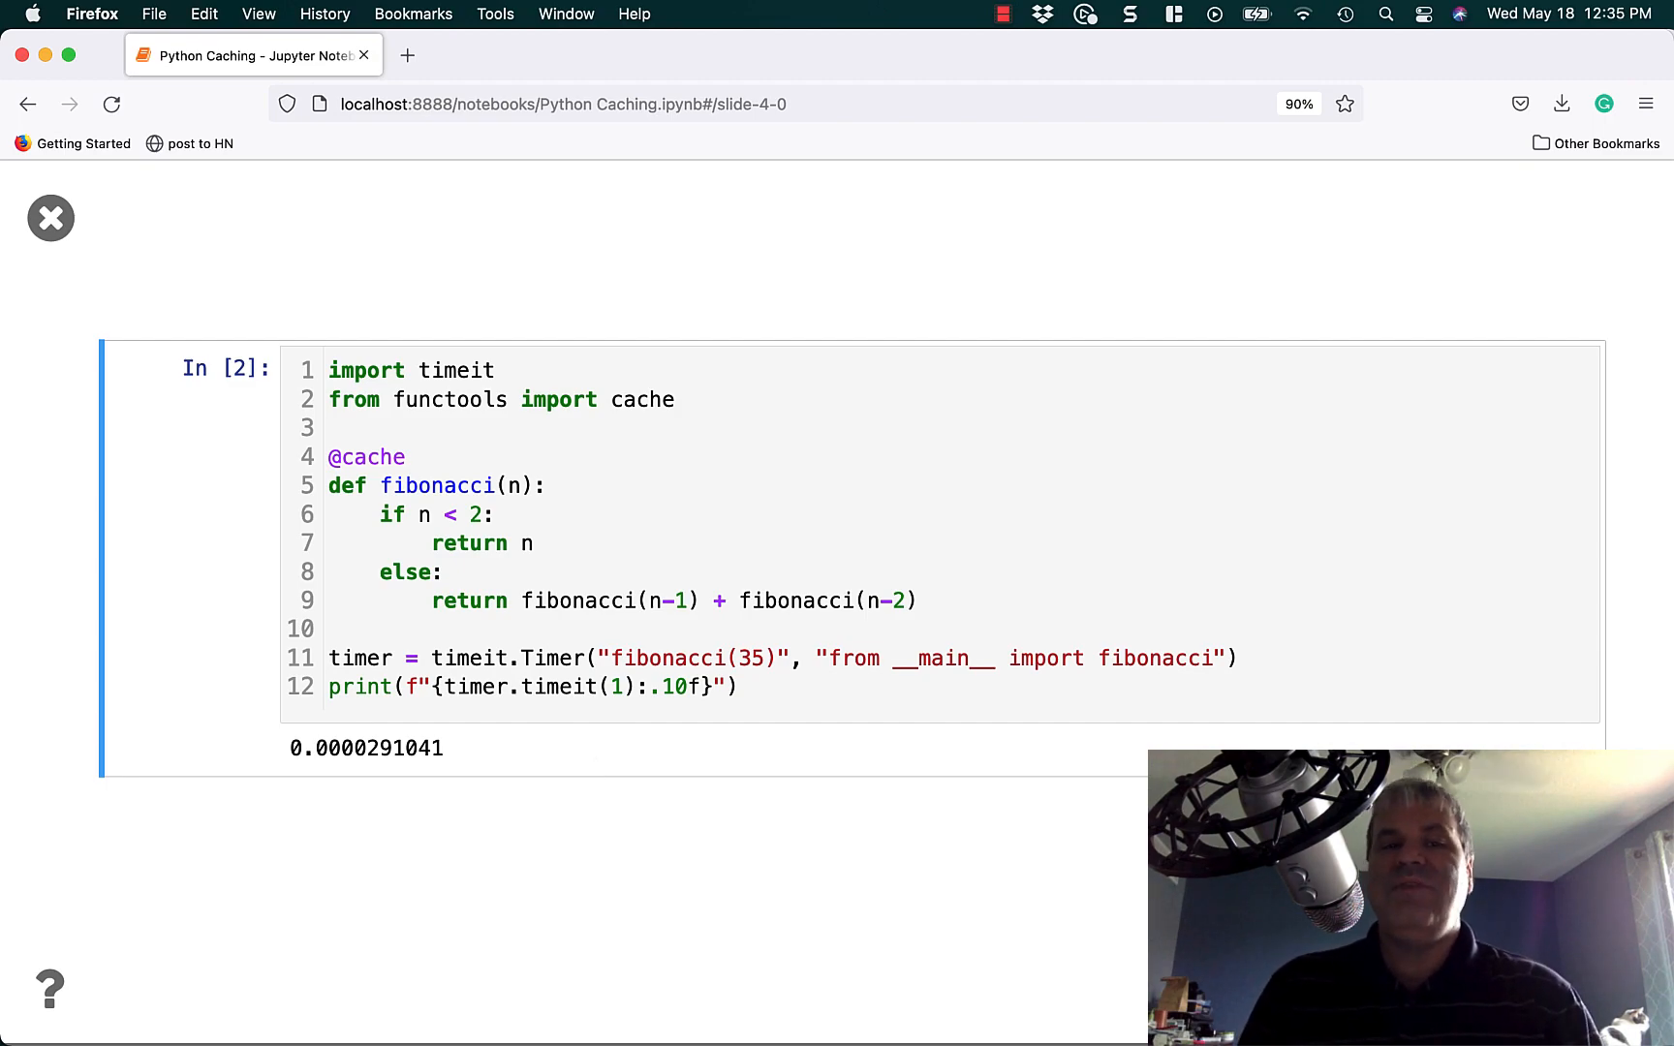
{"action": "key", "text": "space"}
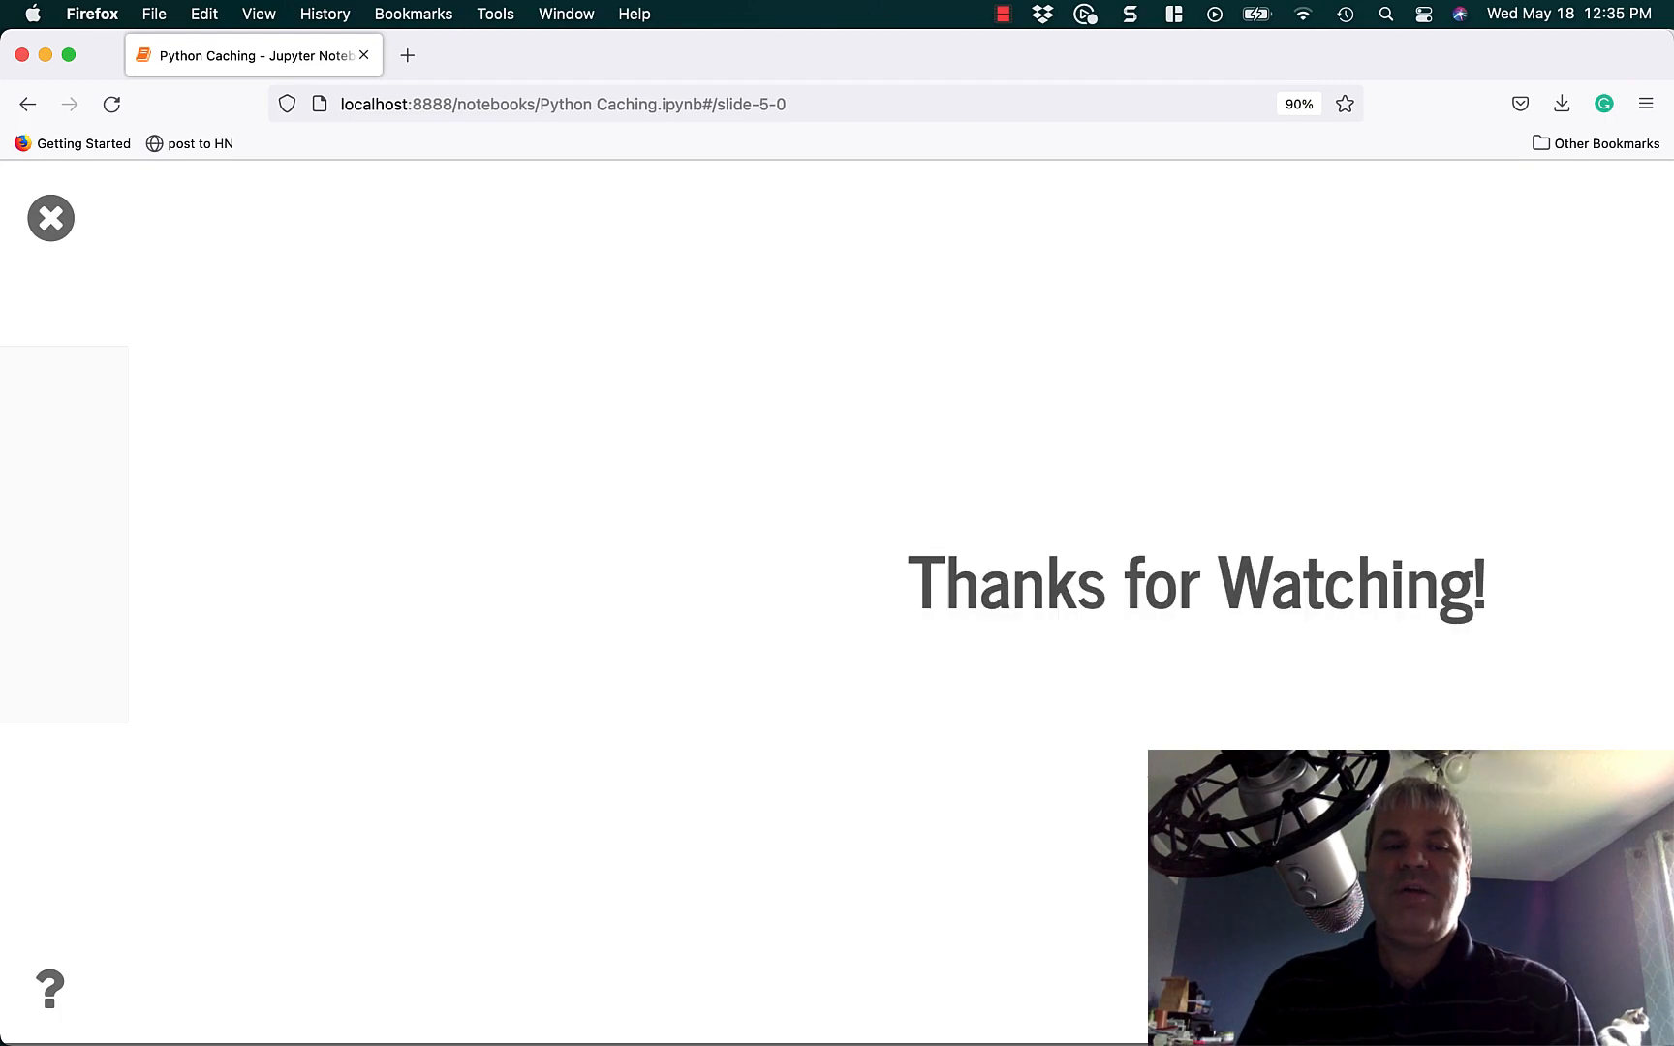